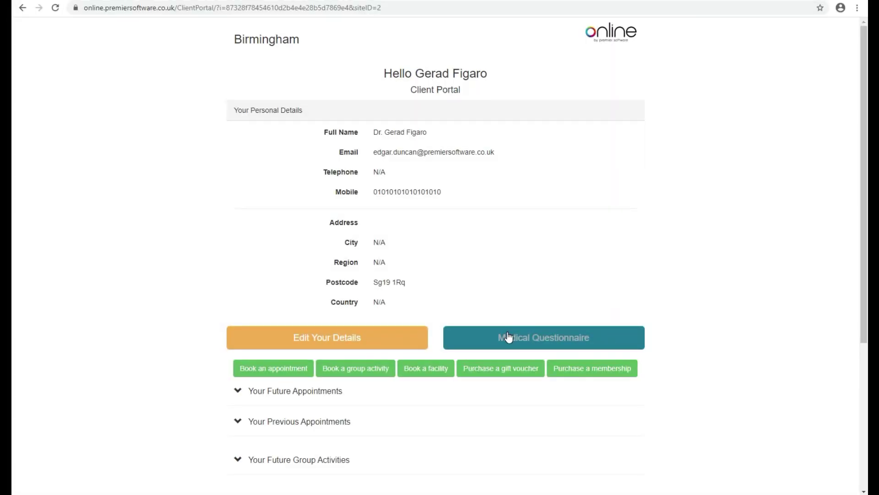
Open the client's medical questionnaire and scroll through its health questions
click(508, 336)
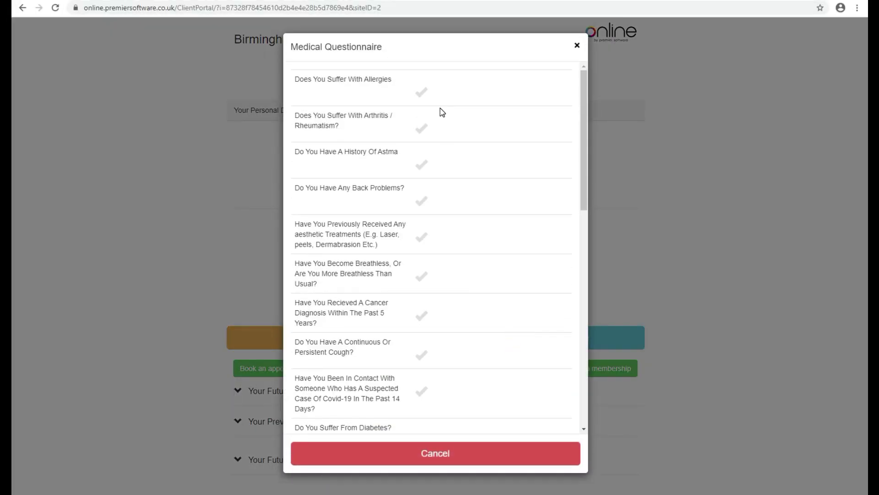
scroll(440, 169, down, 10)
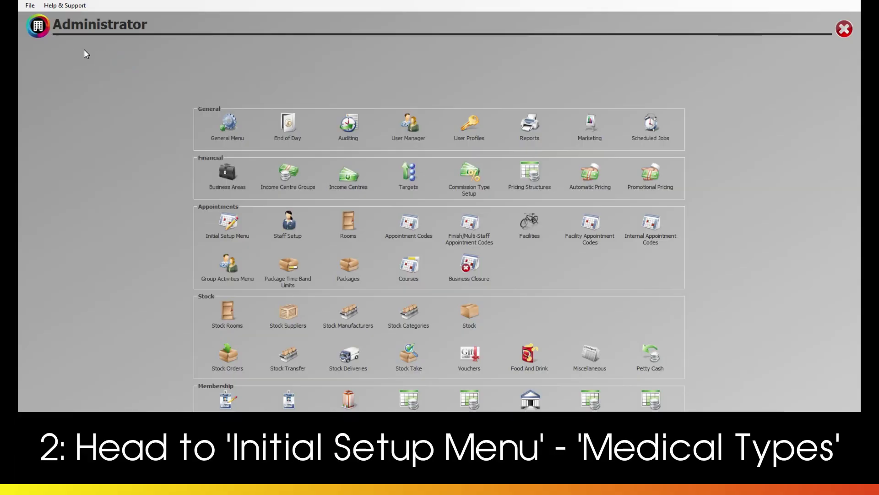
Open Medical Types from the Initial Setup Menu and inspect the Cough? and Covid entries
click(239, 226)
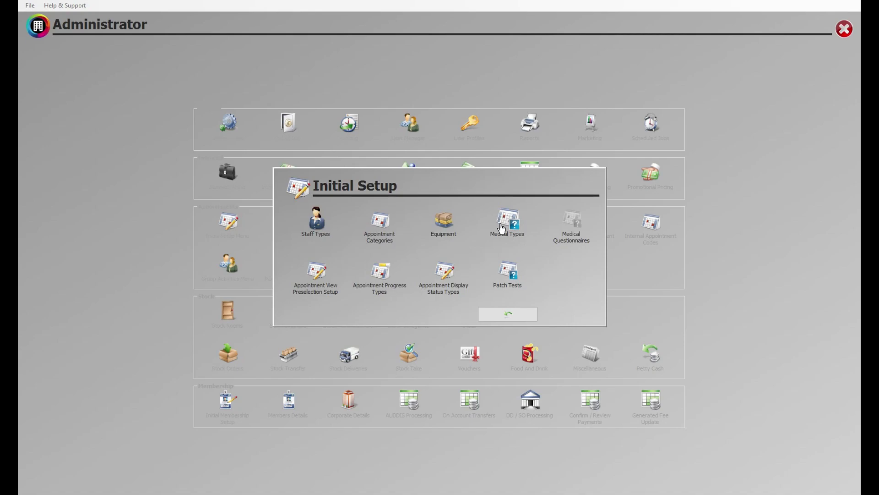
click(516, 225)
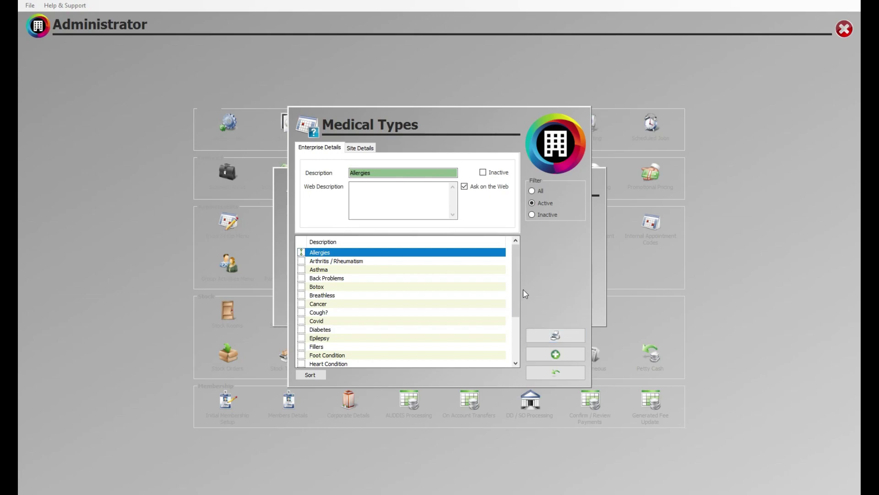
drag(518, 271, 525, 304)
click(316, 262)
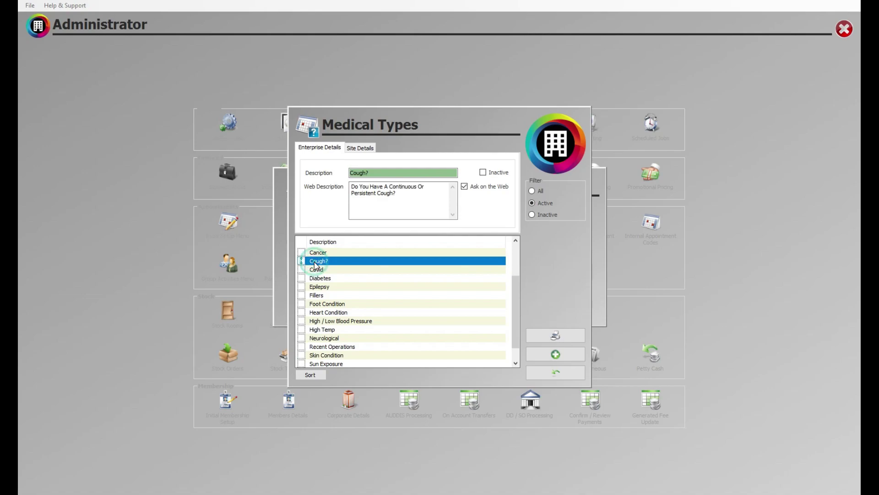
drag(517, 284, 516, 304)
click(322, 253)
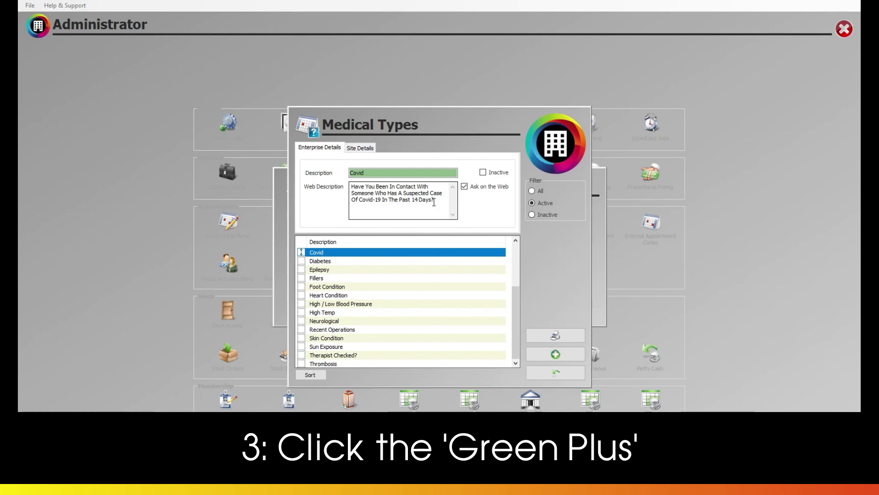
Create medical type Covid2 with a light-headedness or breathing-difficulty question, ticked Ask on the Web
scroll(481, 284, up, 3)
click(551, 359)
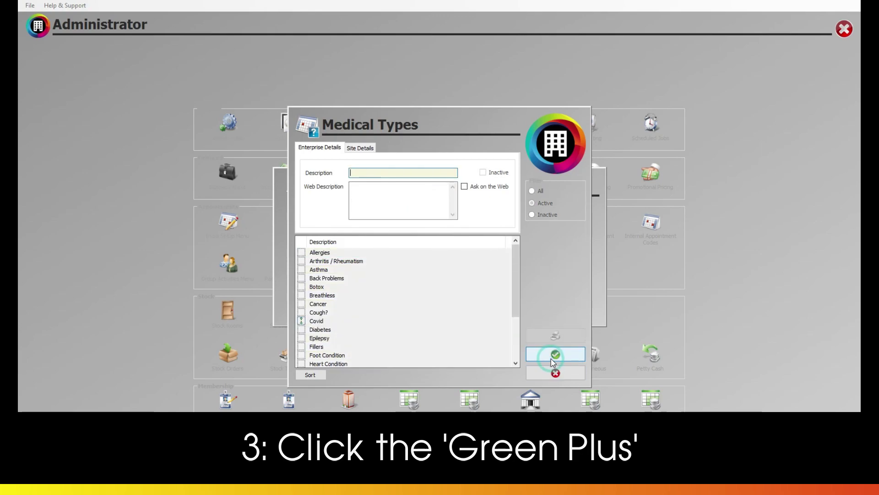
click(397, 172)
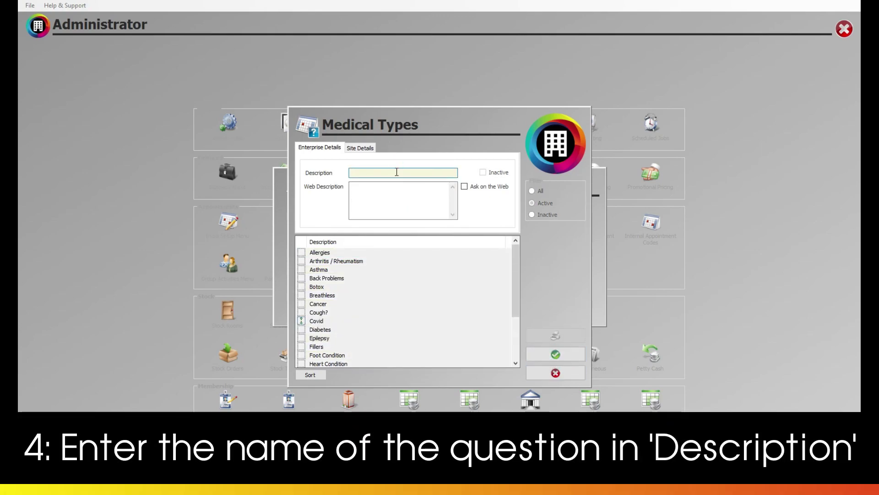
text(COVID2)
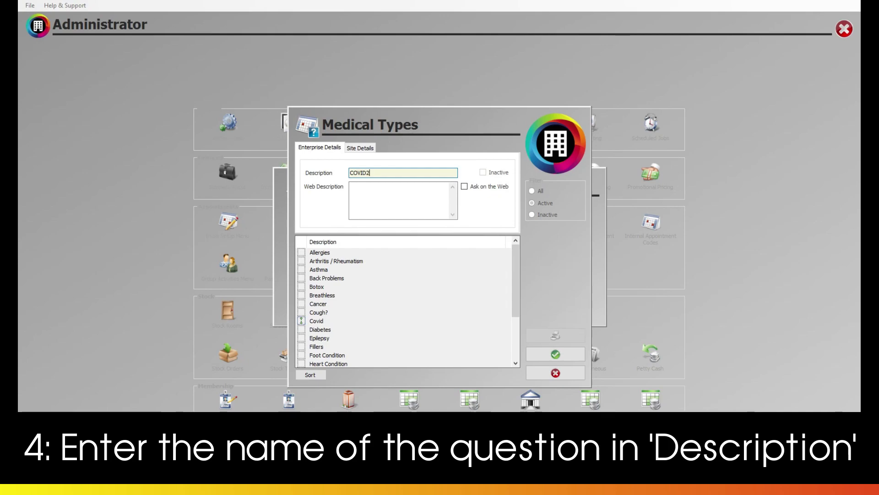
click(424, 200)
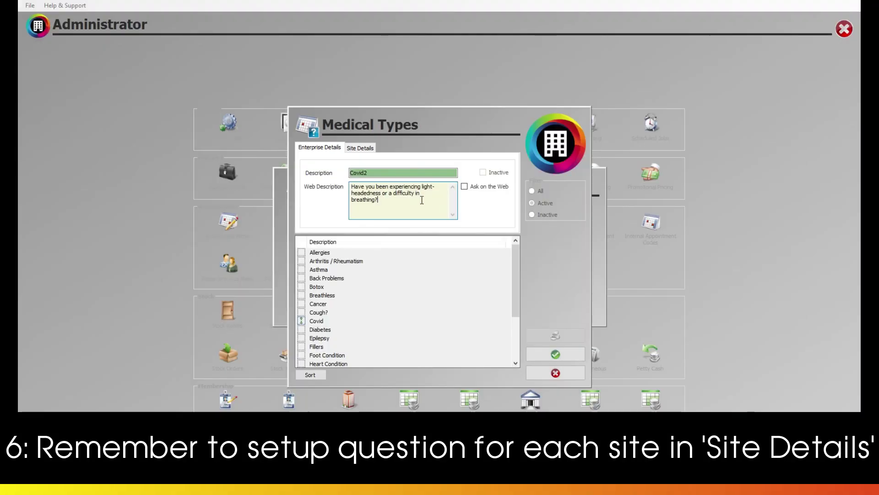
click(464, 187)
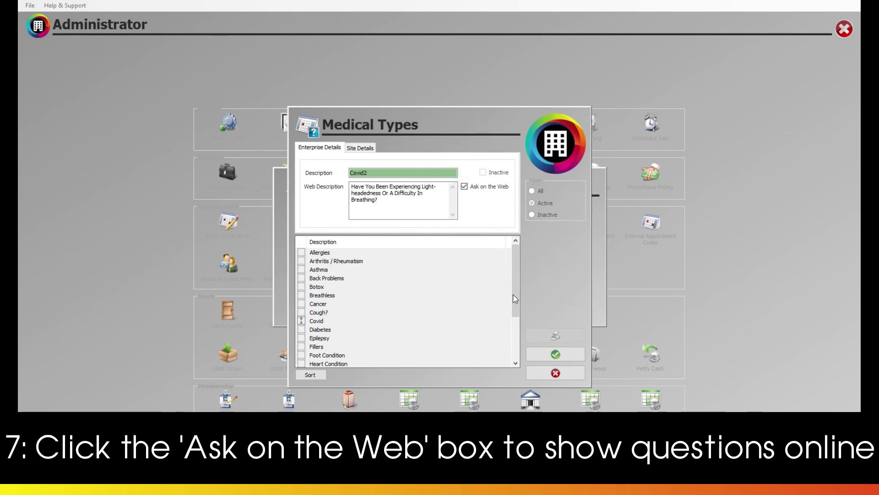
click(549, 356)
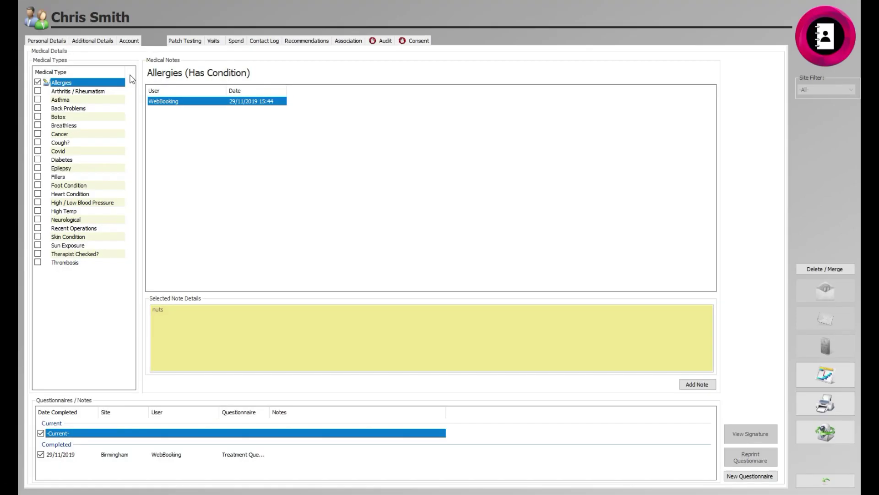
Begin a new questionnaire on the client's Medical tab and advance to the Covid question
click(37, 151)
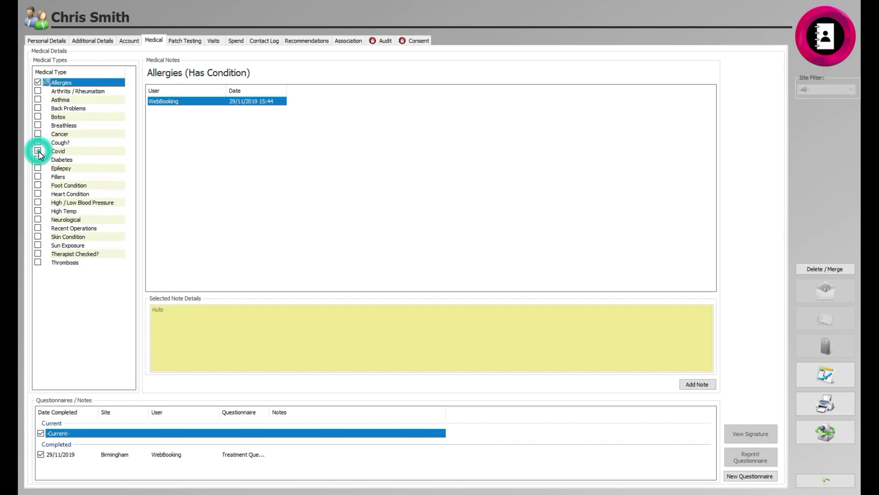
click(743, 477)
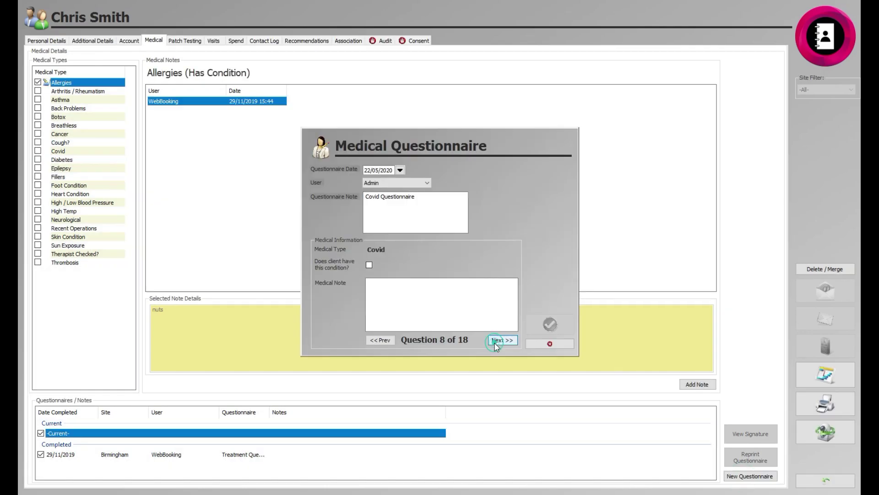
click(496, 343)
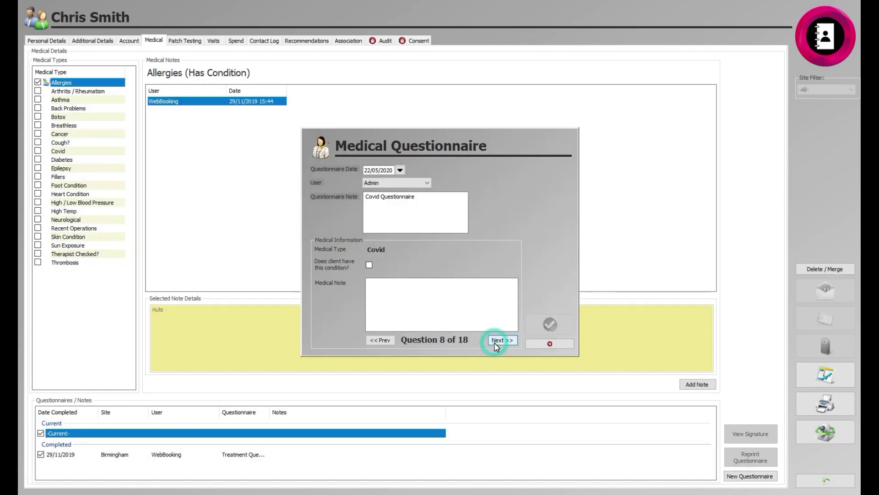
click(379, 291)
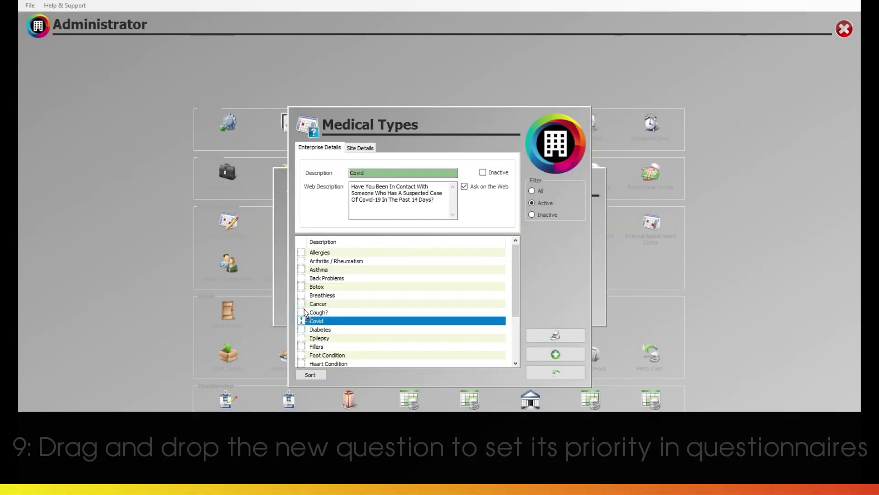
Drag Covid to the top of the Medical Types order and close the setup
drag(305, 312, 303, 252)
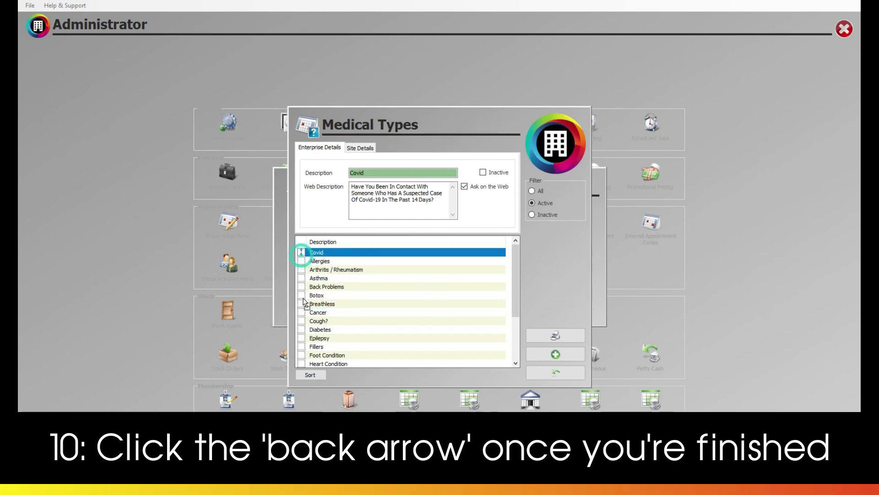
click(556, 372)
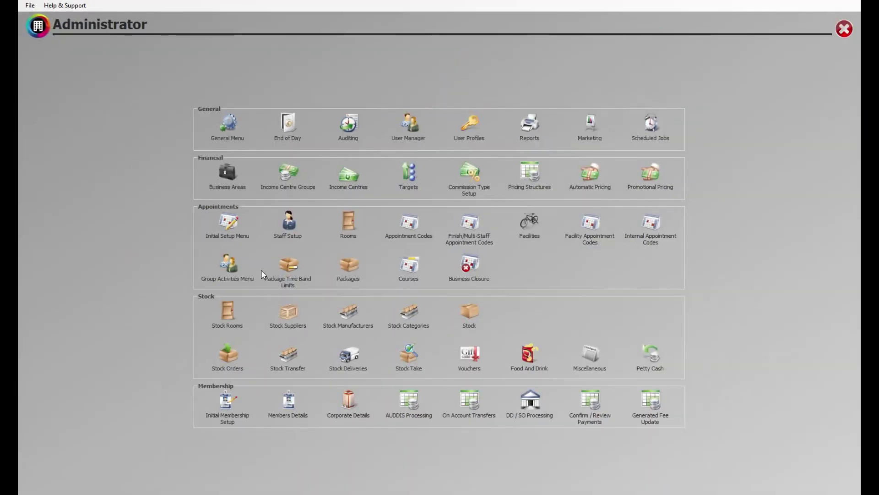
Open Medical Questionnaires and select Treatment Questions after browsing the other questionnaires
click(230, 226)
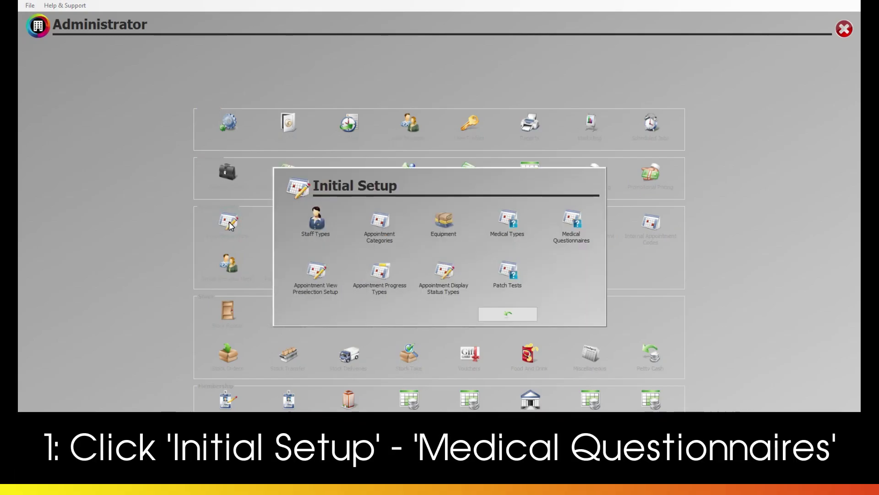
click(572, 225)
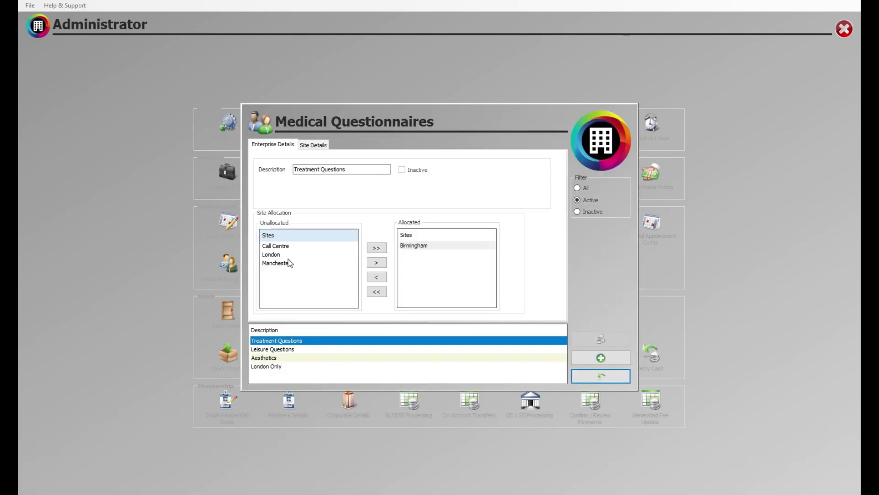
click(282, 350)
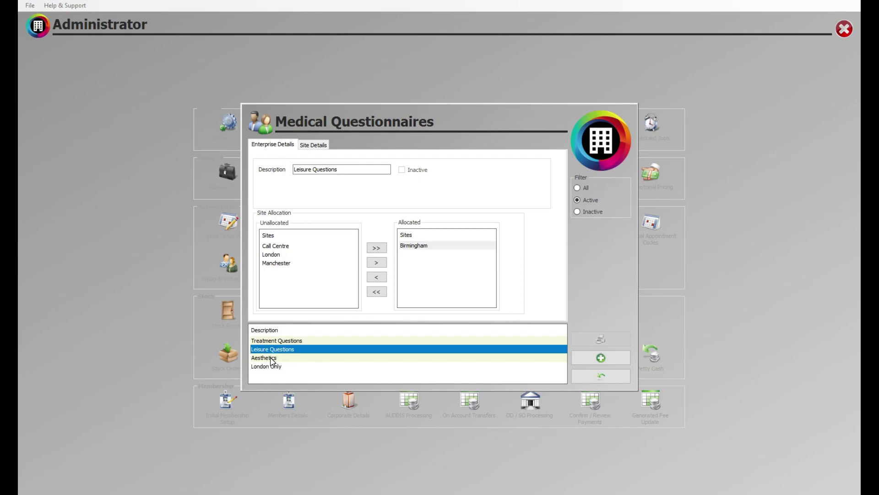
click(272, 363)
click(272, 367)
click(271, 350)
click(271, 341)
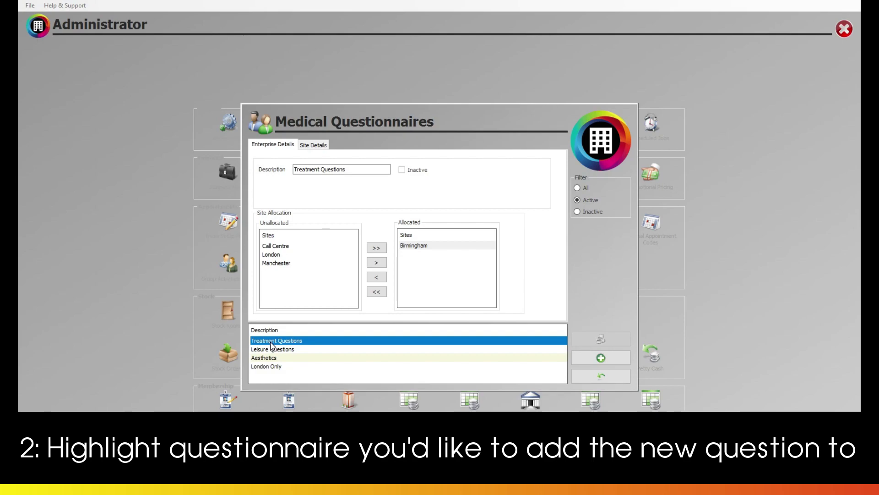
In Site Details, tick Covid under Medical Types for the Birmingham site
click(315, 145)
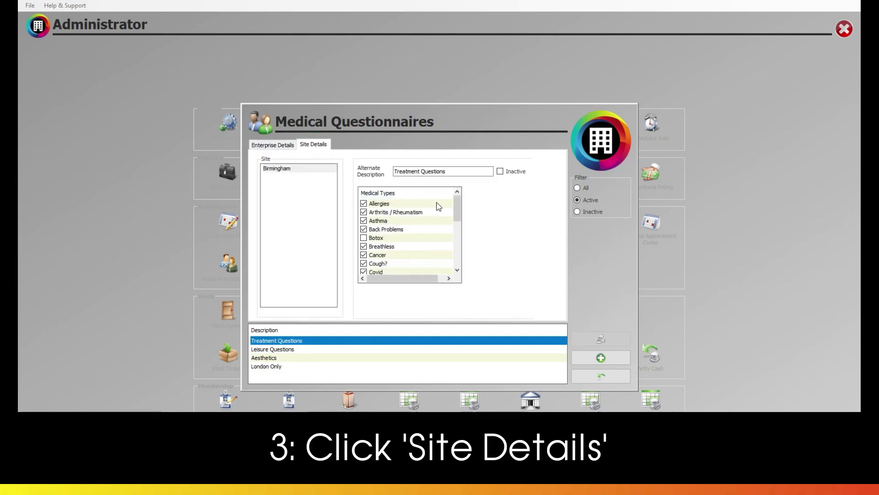
drag(457, 205, 457, 214)
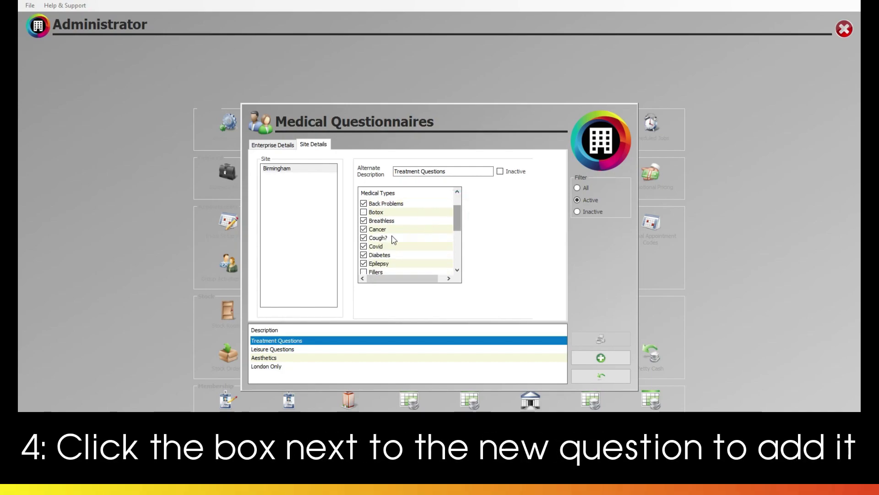
click(364, 247)
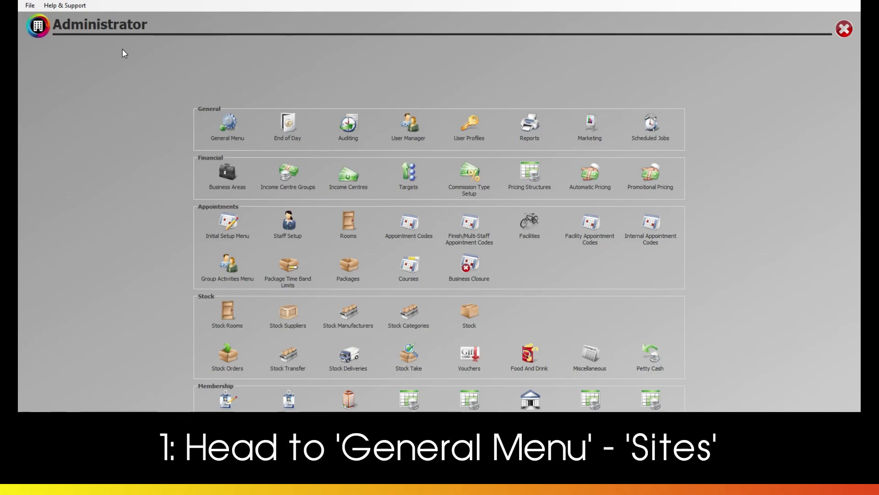
Open Sites from the General Menu and select the Birmingham site
click(229, 124)
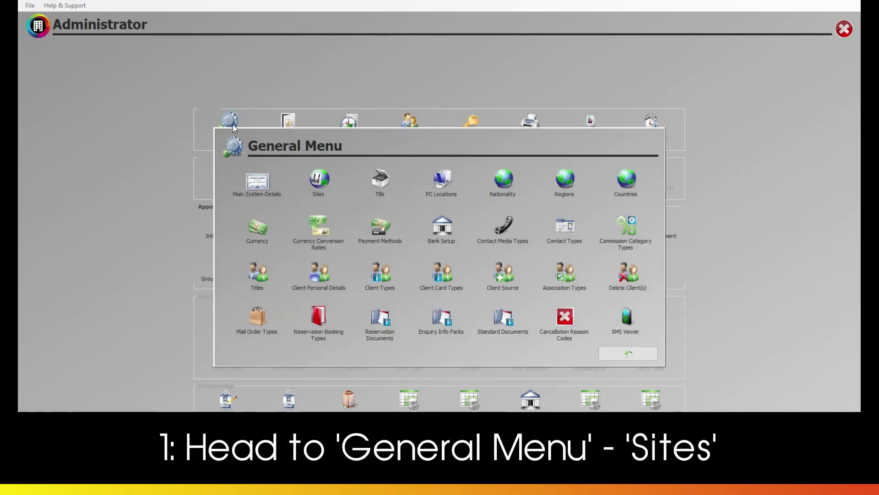
click(328, 178)
click(211, 365)
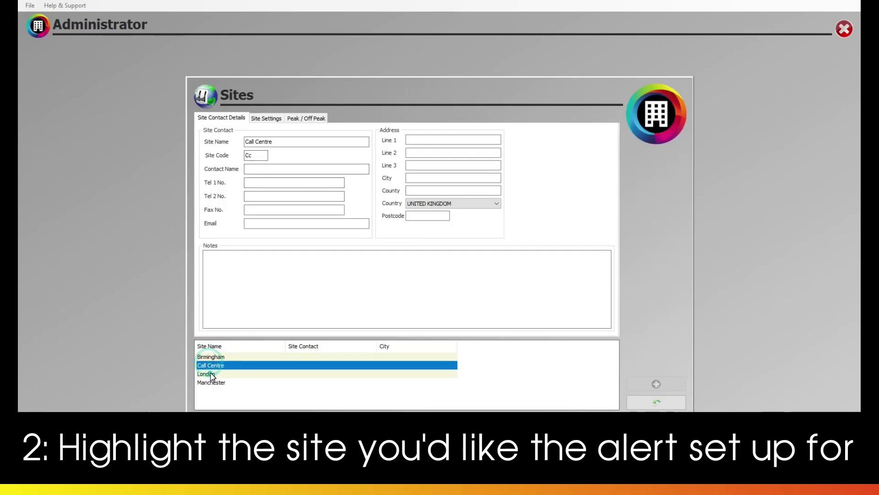
click(207, 374)
click(210, 382)
click(211, 357)
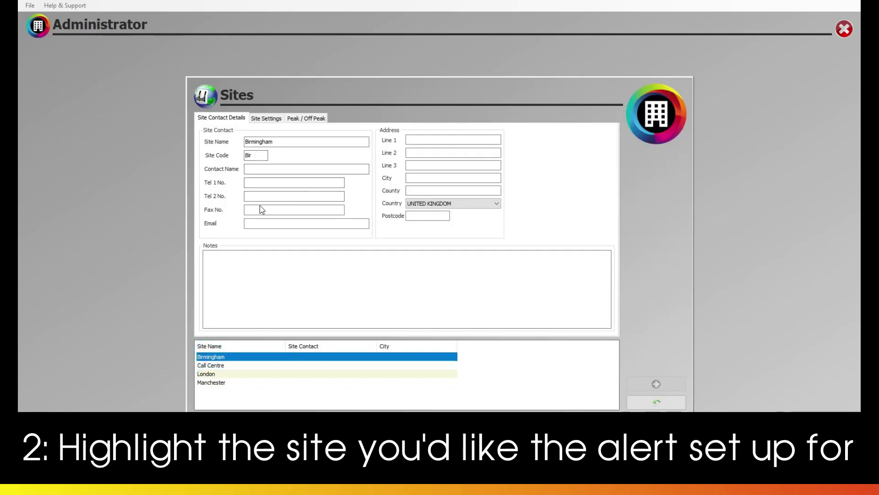
In Birmingham's Client Card settings, enable 'Message on Arrival if Medical Incomplete' and set Medical Every to 1 day
click(271, 118)
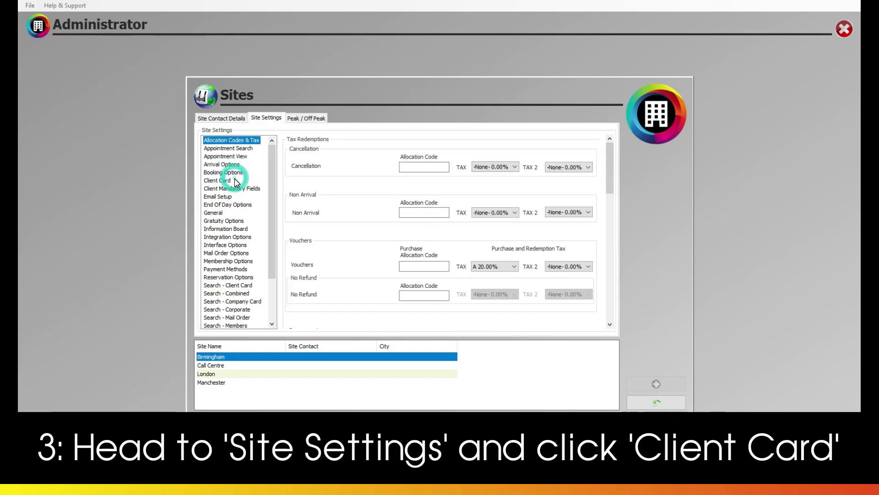
click(228, 183)
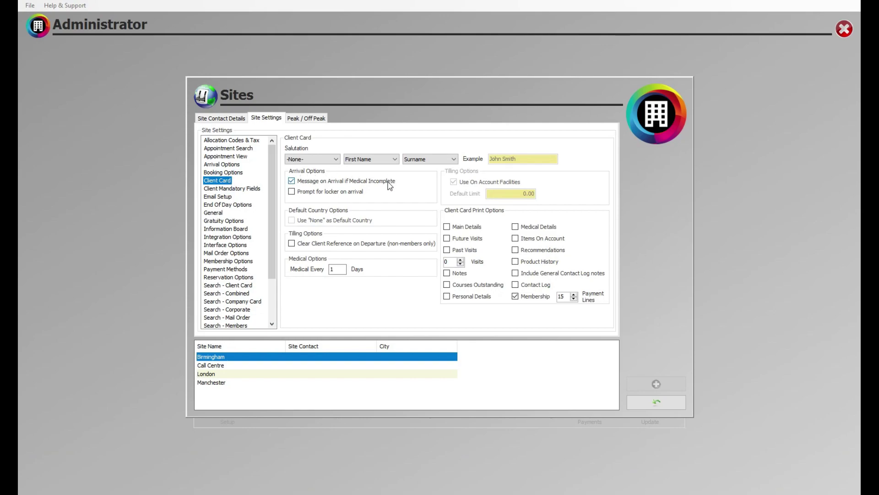
click(292, 182)
click(292, 181)
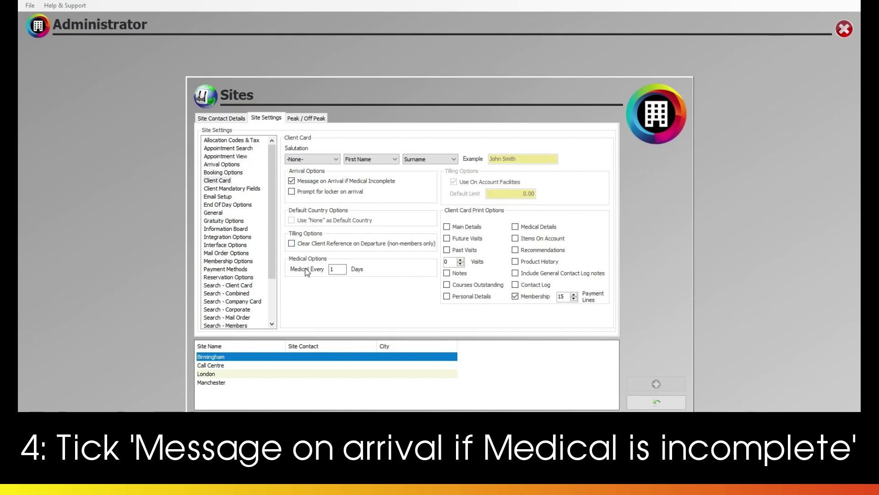
click(339, 268)
key(BackSpace)
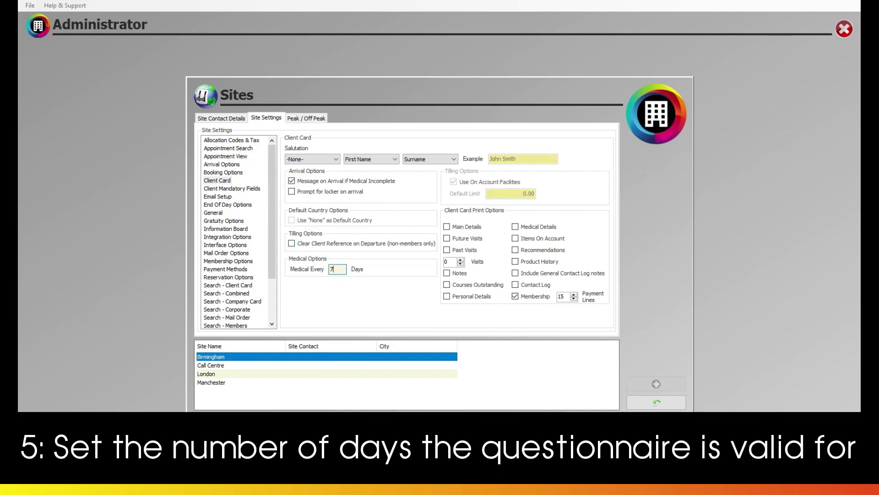
key(BackSpace)
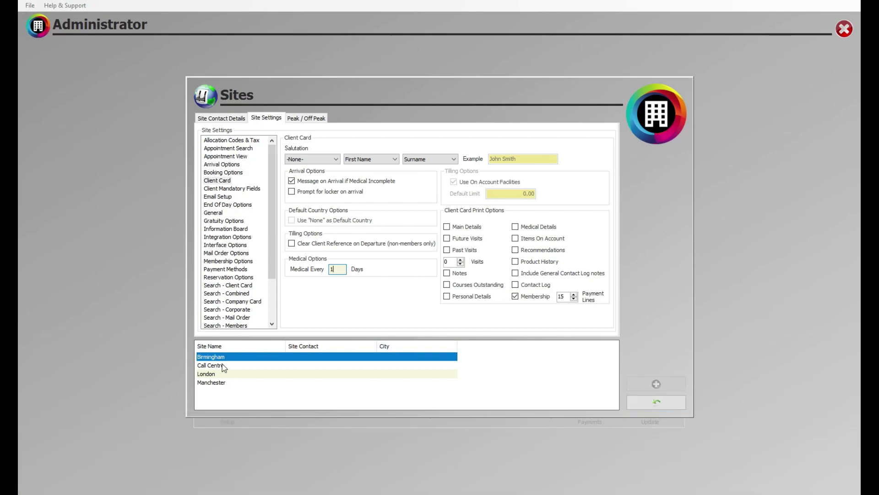
Check the Call Centre, London and Manchester site settings, then close site setup
click(223, 366)
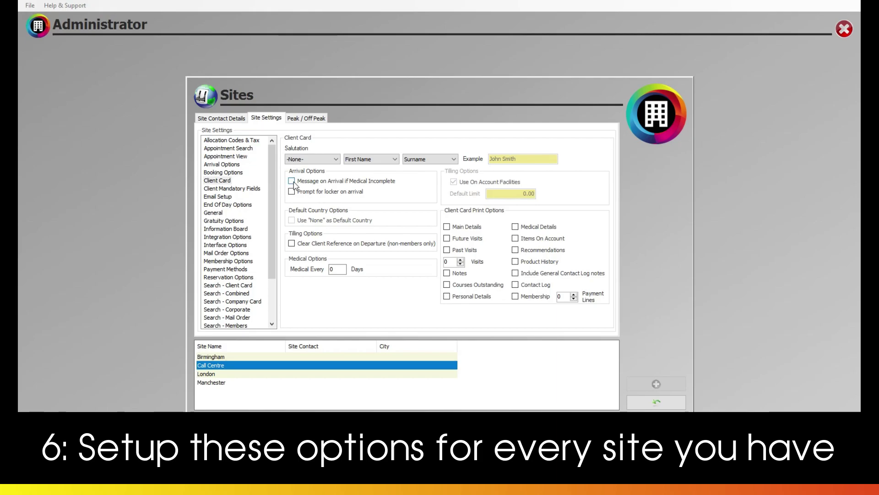
click(223, 374)
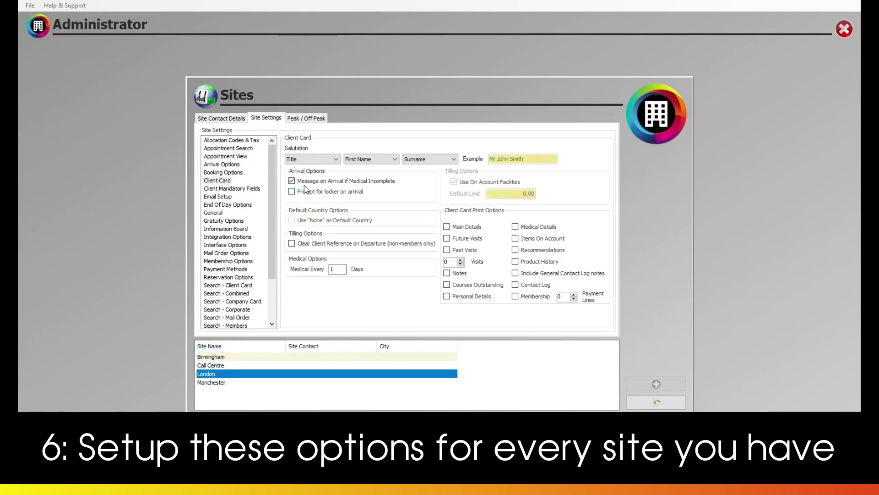
click(245, 383)
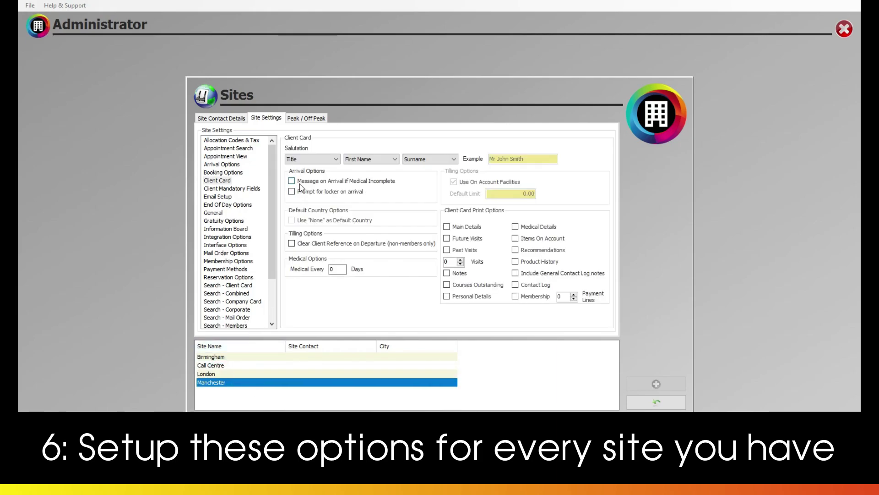
click(634, 402)
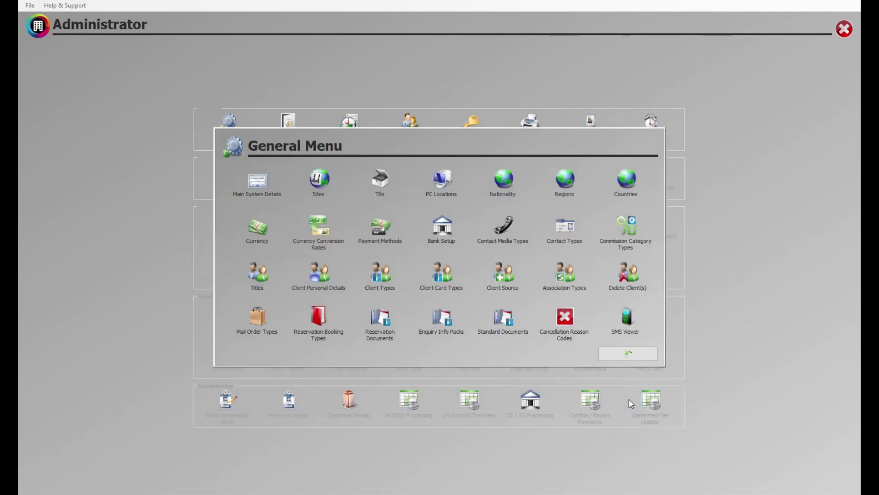
Open Appointment Codes from the main menu and select the Lime Scrub treatment
click(628, 355)
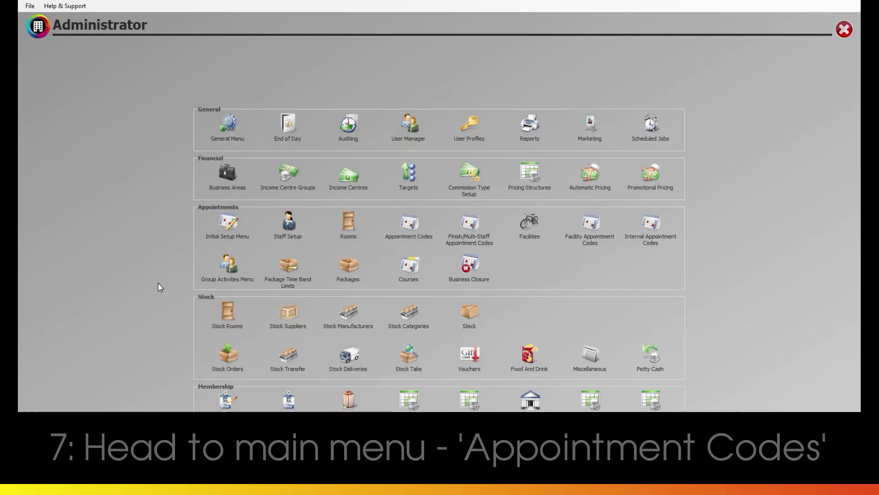
click(409, 224)
click(225, 382)
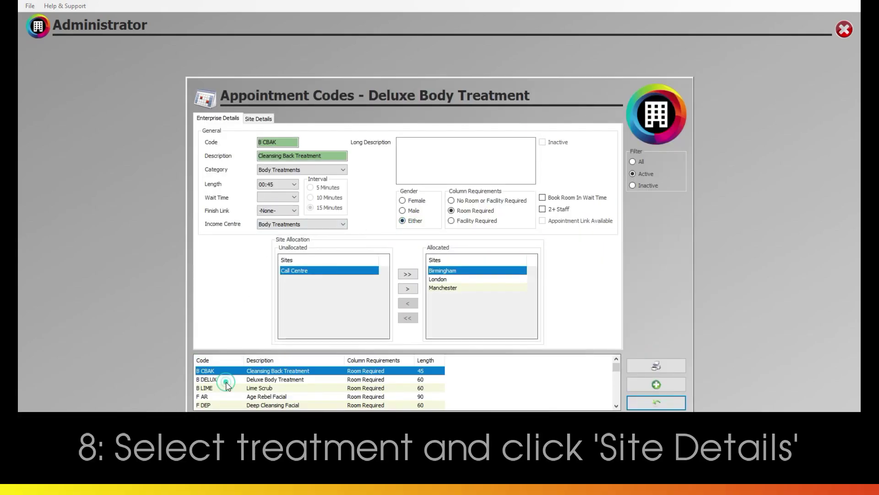
click(229, 387)
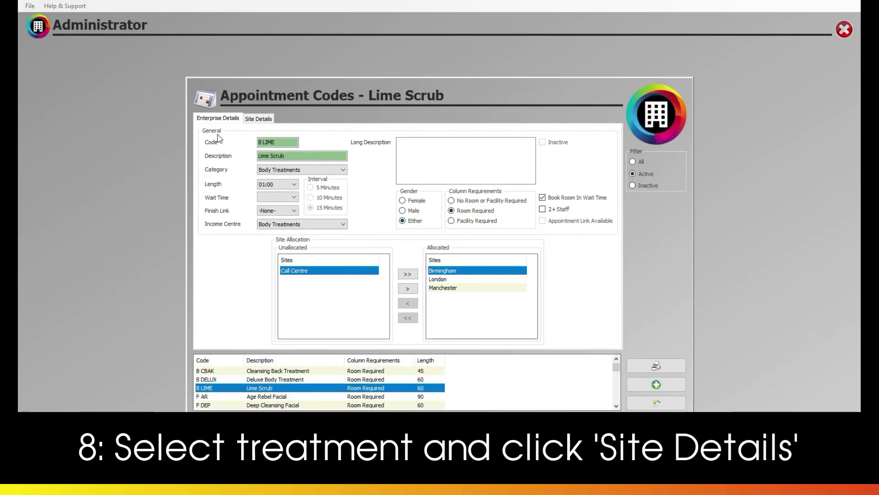
In Lime Scrub's Site Details, tick 'Prompt For Medical on Arrival' for Birmingham
click(259, 118)
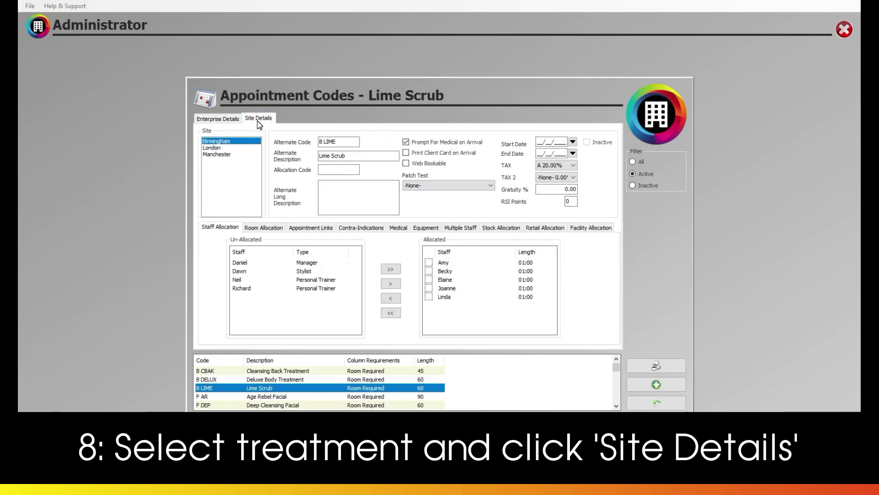
click(216, 148)
click(226, 154)
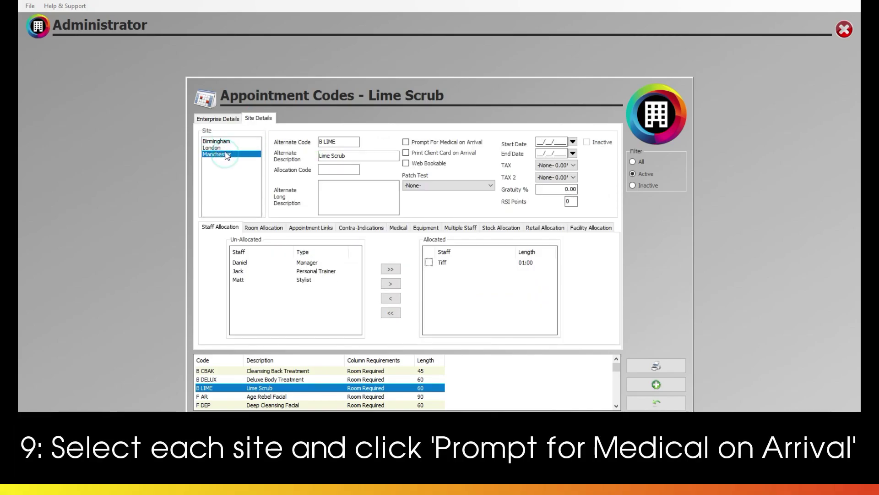
click(216, 141)
click(406, 142)
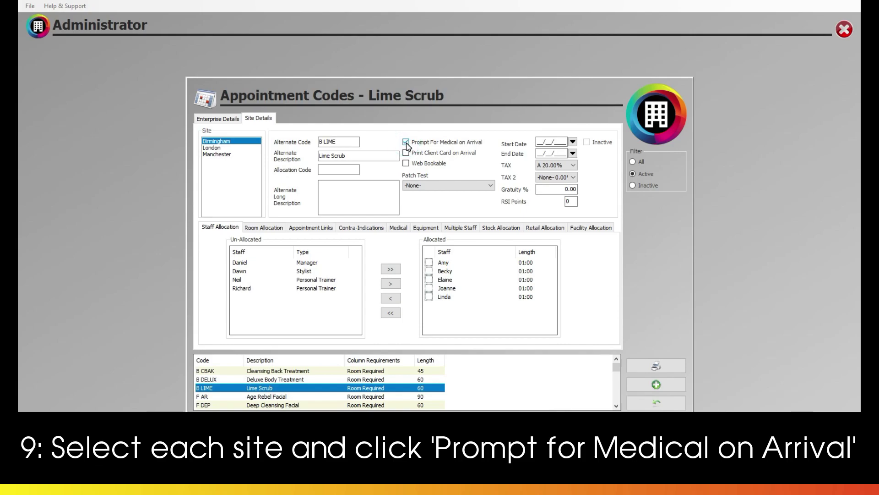
click(259, 397)
click(259, 388)
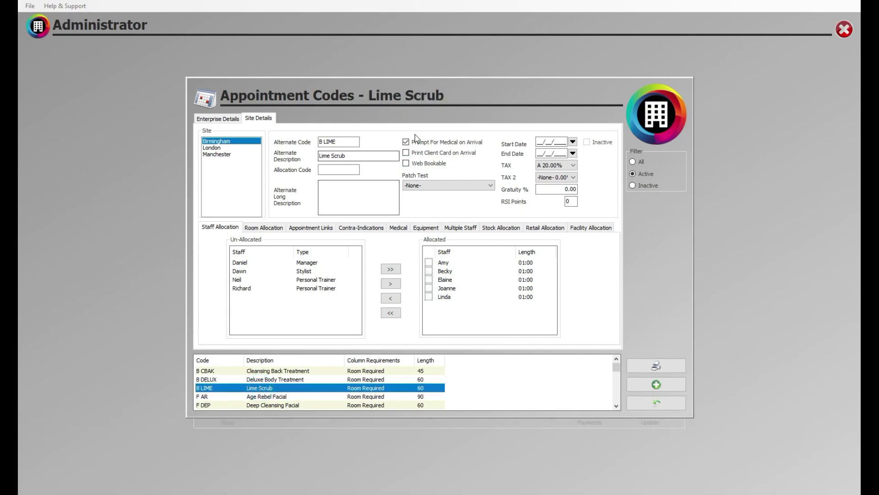
On Lime Scrub's Medical tab, set the Covid condition to Warn
click(399, 228)
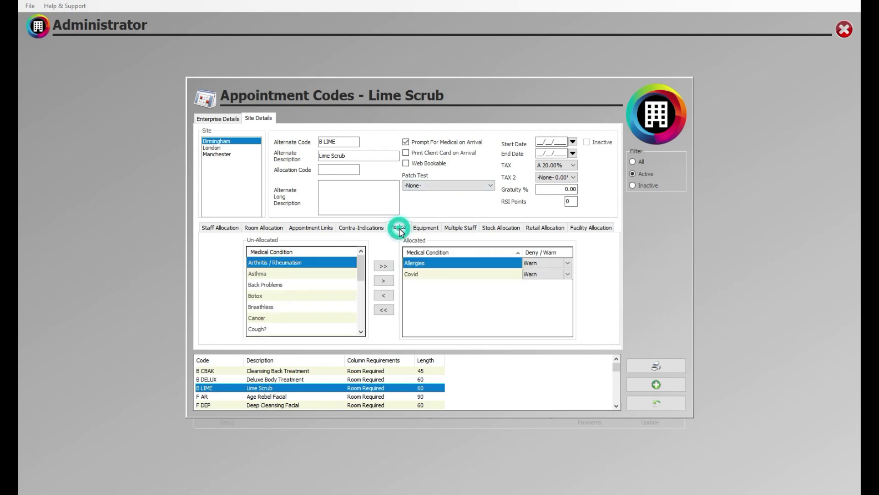
click(418, 277)
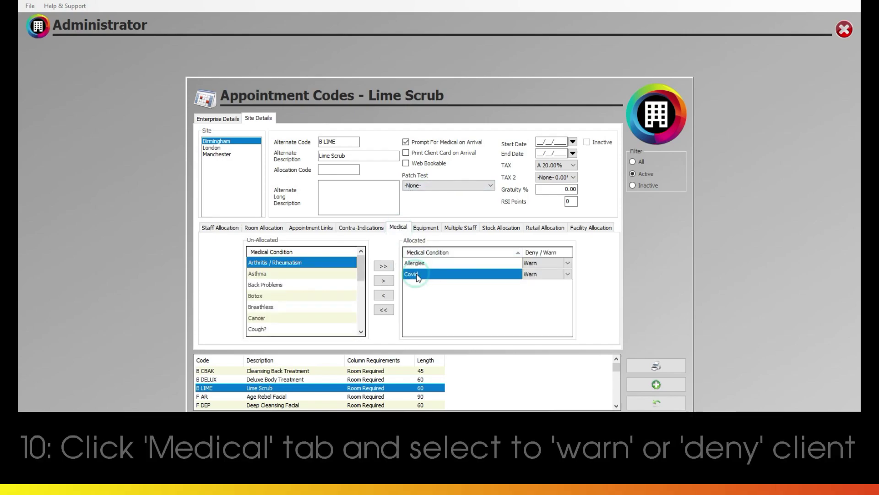
click(562, 275)
click(567, 274)
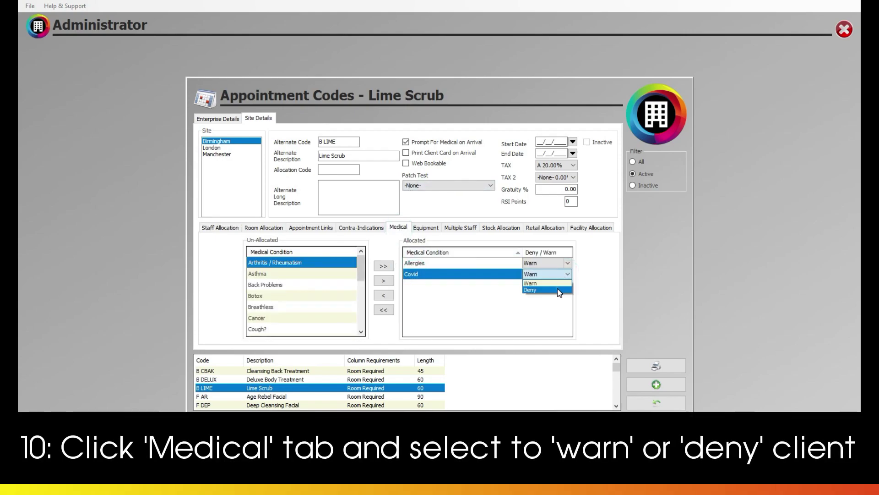
click(562, 289)
click(561, 275)
click(562, 283)
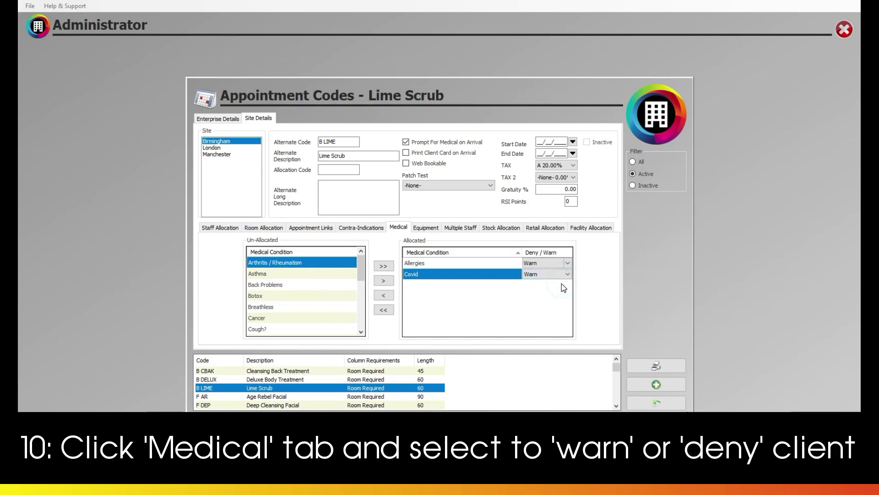